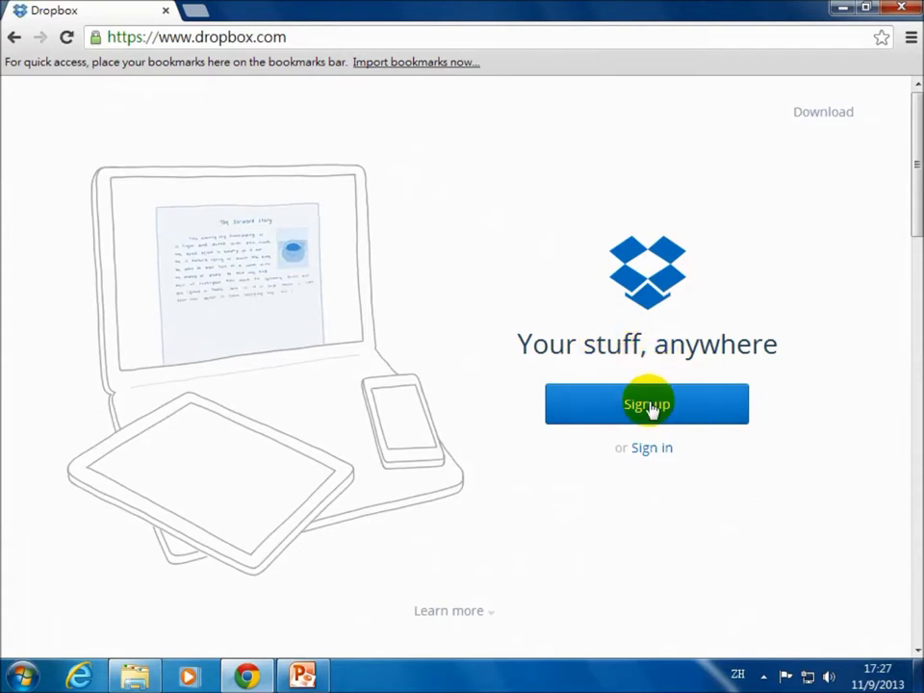
Sign up for a Dropbox account with the first name, last name, e-mail and password, agreeing to the Dropbox Terms.
{"action": "left_click", "coordinate": [655, 406]}
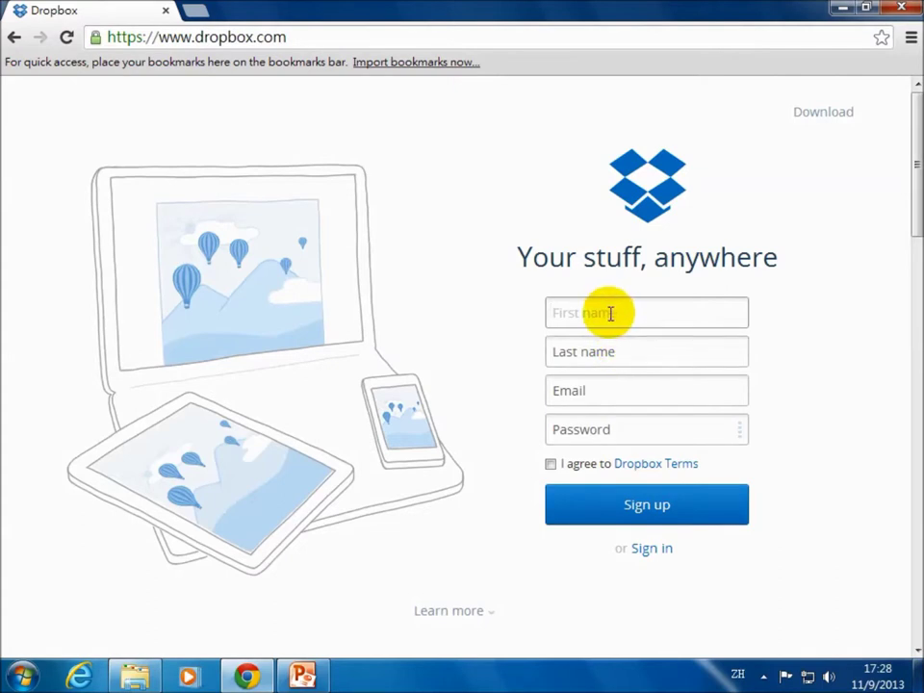
{"action": "key", "text": "Return"}
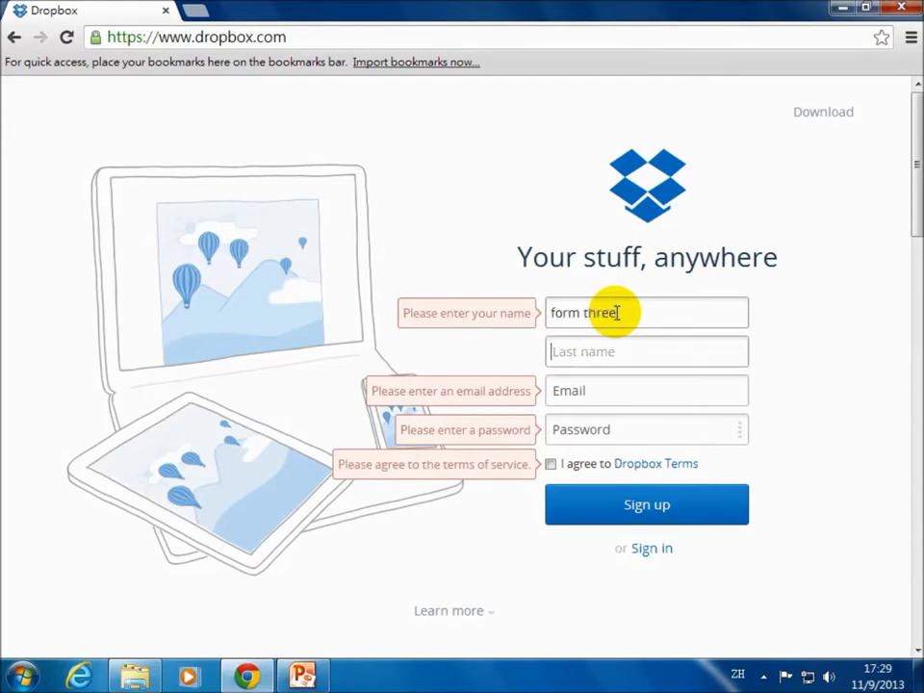
{"action": "key", "text": "Tab"}
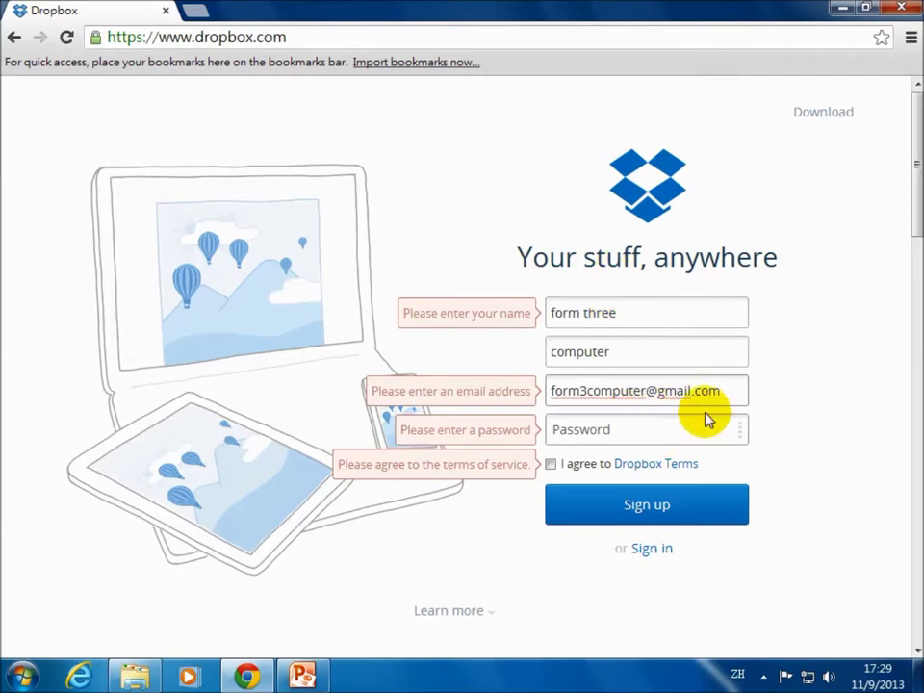
{"action": "left_click", "coordinate": [669, 438]}
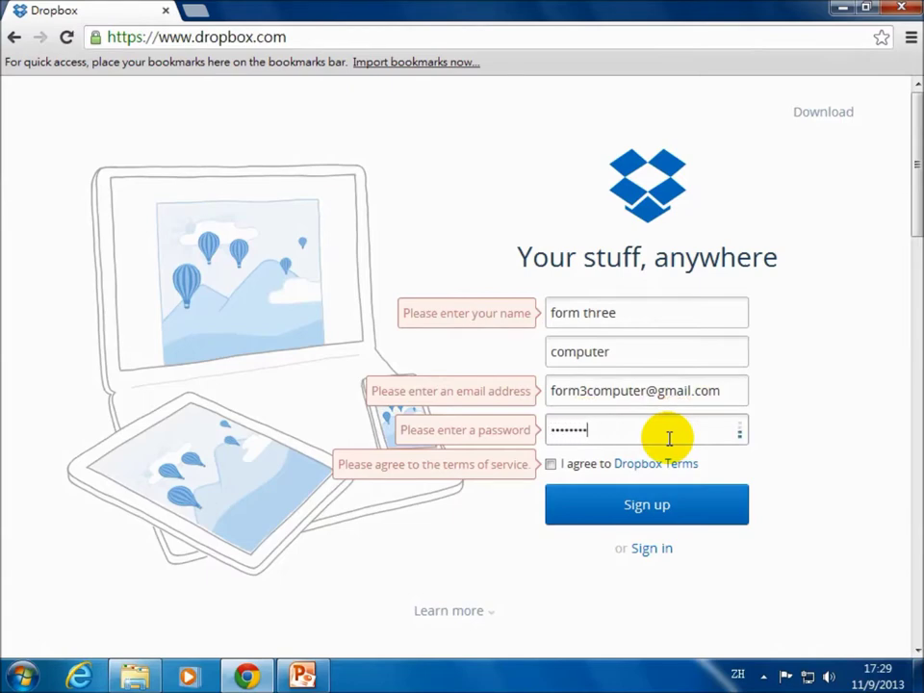
{"action": "left_click", "coordinate": [552, 465]}
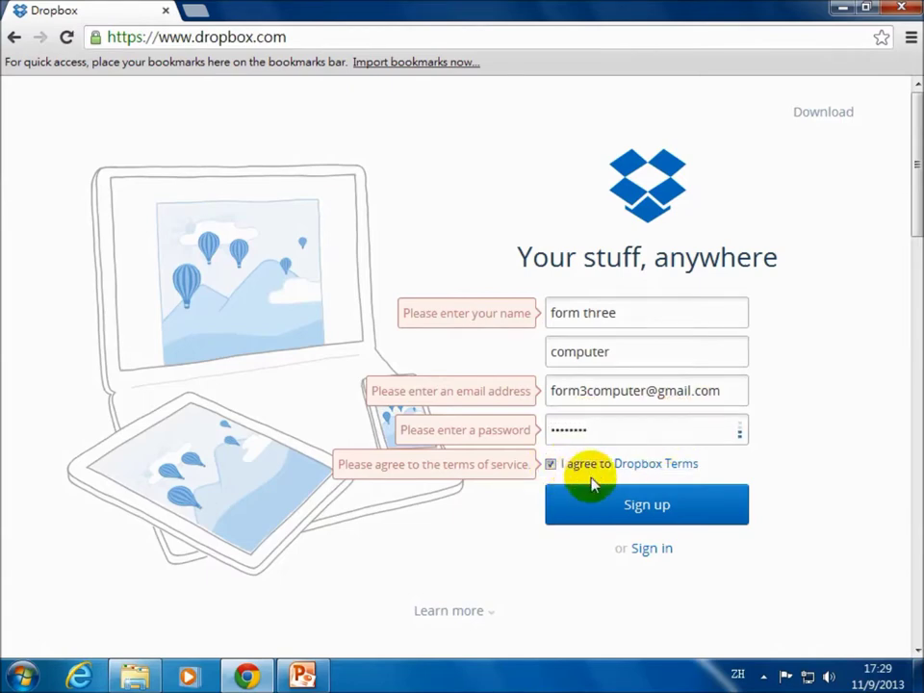
{"action": "left_click", "coordinate": [649, 511]}
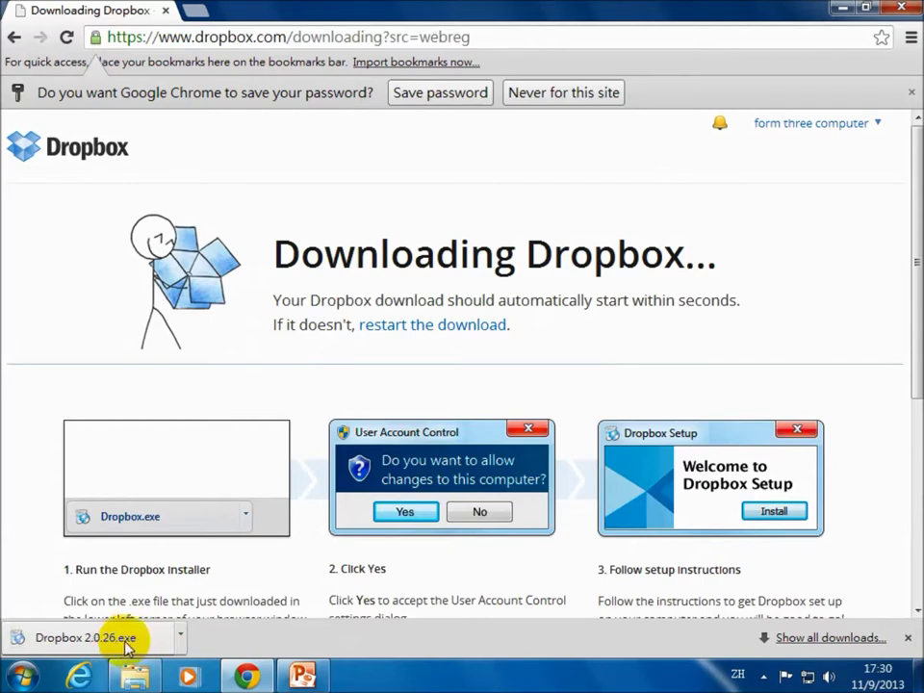
Let the browser save the account password, and run the downloaded Dropbox 2.0.26.exe to install Dropbox.
{"action": "left_click", "coordinate": [432, 97]}
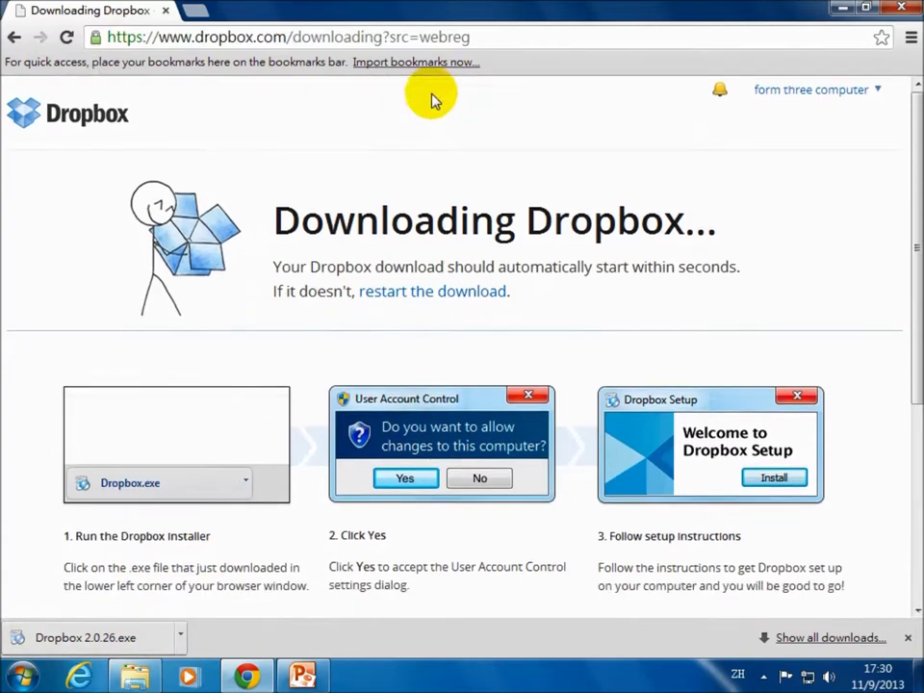
{"action": "left_click", "coordinate": [123, 637]}
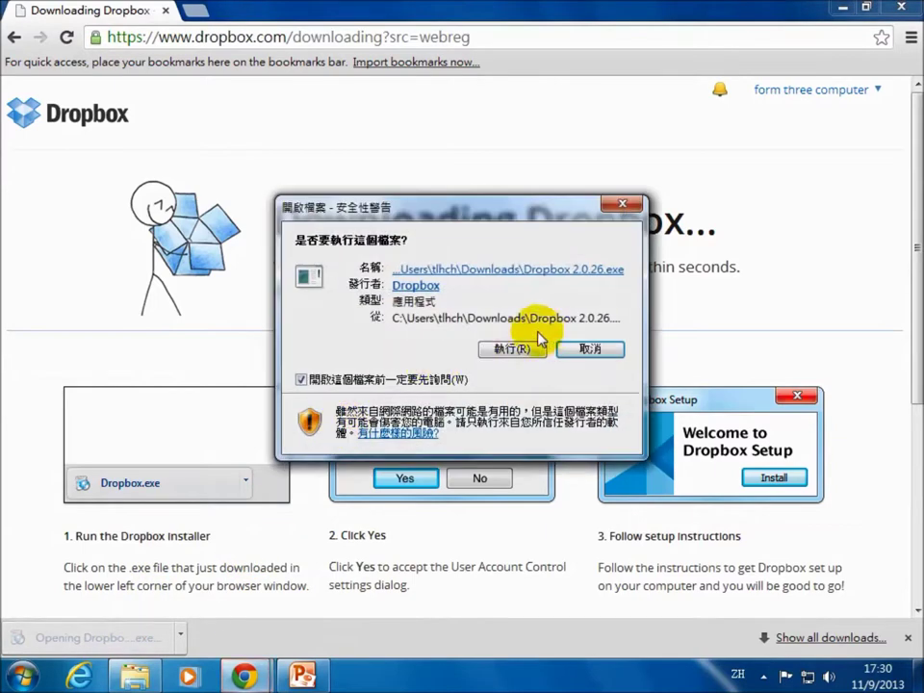
{"action": "left_click", "coordinate": [514, 350]}
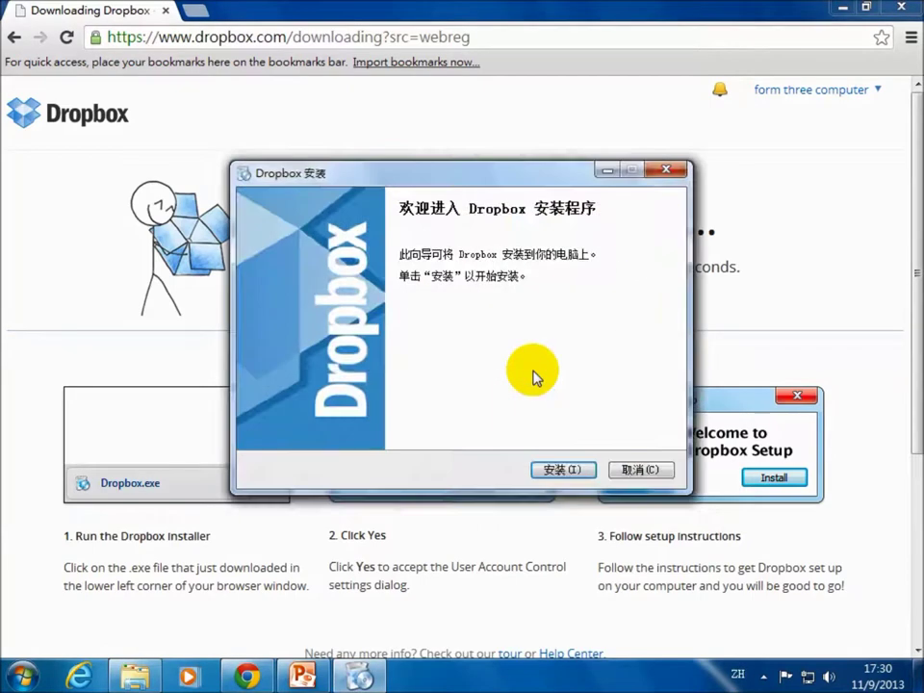
{"action": "left_click", "coordinate": [564, 471]}
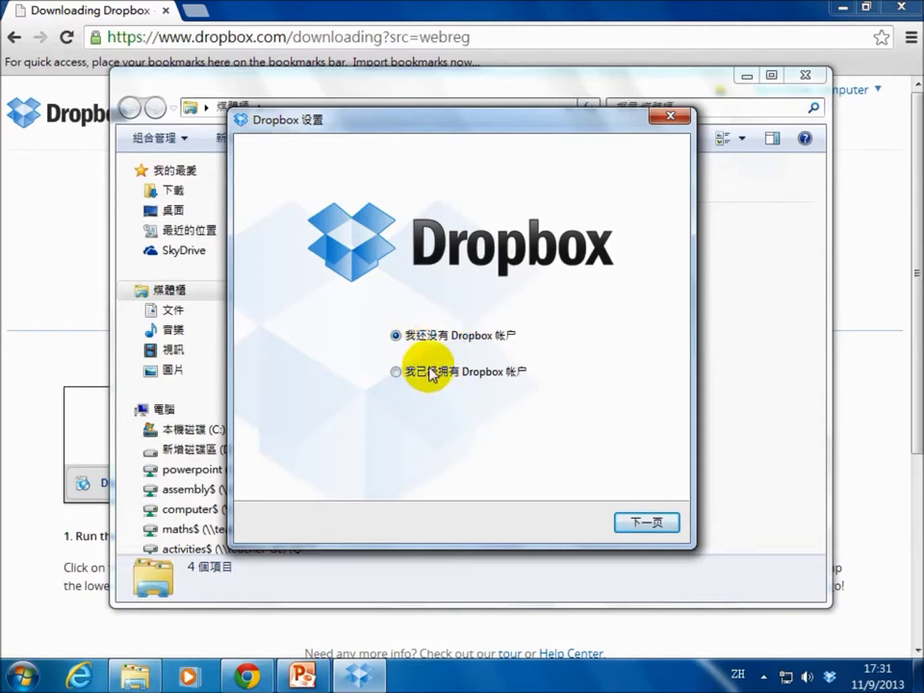
Fill in the Dropbox setup for a new account with the name, e-mail and password, and accept the terms of service.
{"action": "left_click", "coordinate": [651, 523]}
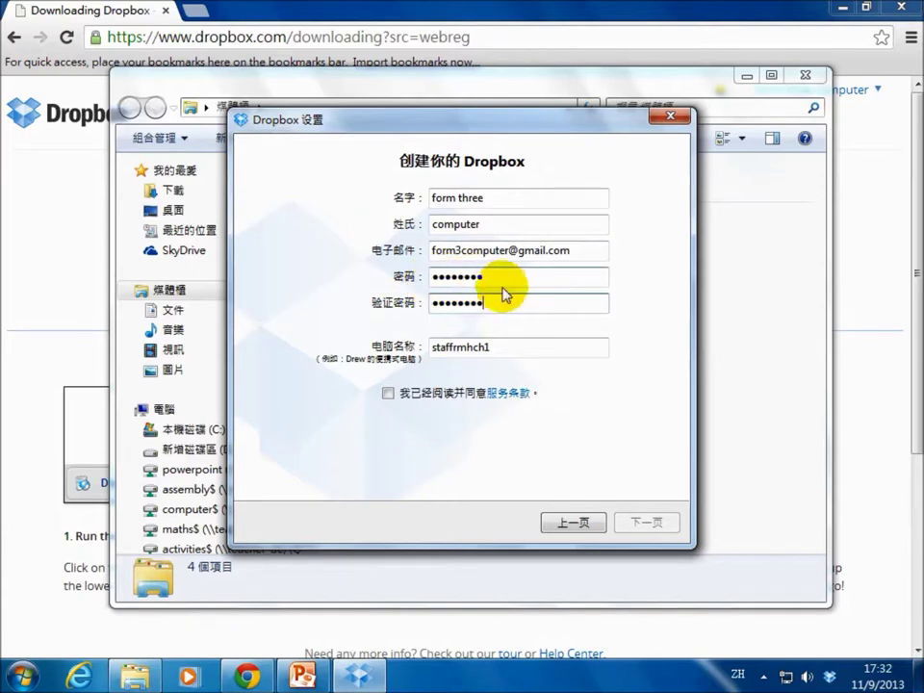
{"action": "left_click", "coordinate": [388, 394]}
{"action": "left_click", "coordinate": [647, 525]}
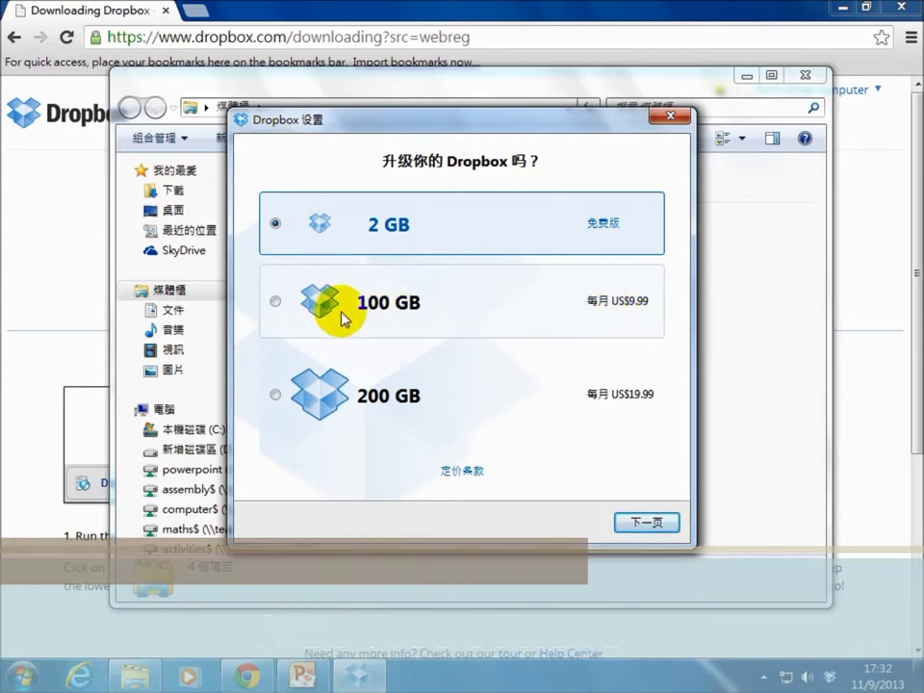
Complete the Dropbox setup with the free 2 GB plan and the typical installation type, going through all the tour pages.
{"action": "left_click", "coordinate": [652, 522]}
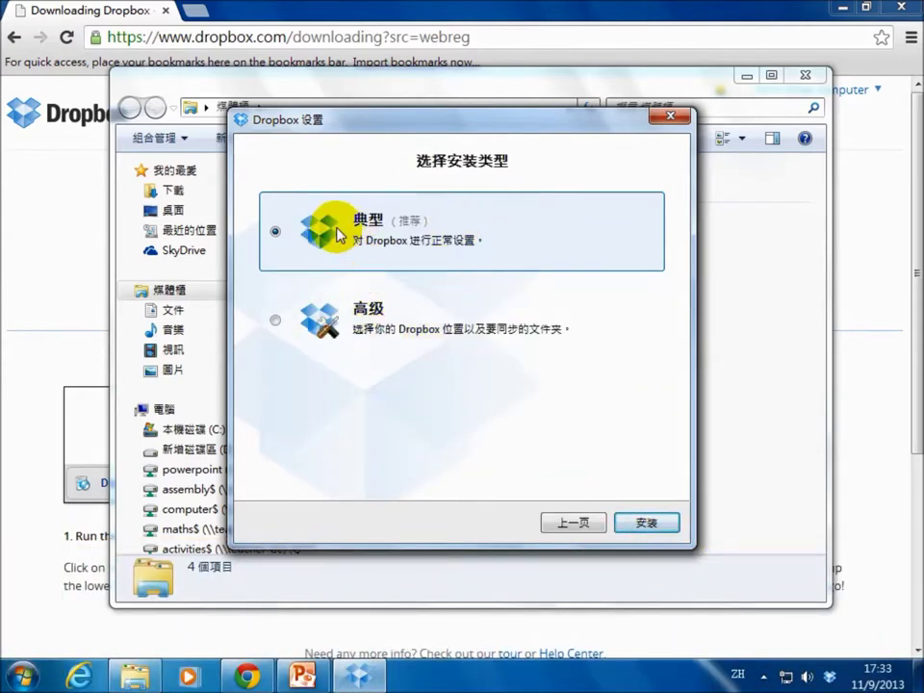
{"action": "left_click", "coordinate": [652, 522]}
{"action": "left_click", "coordinate": [647, 524]}
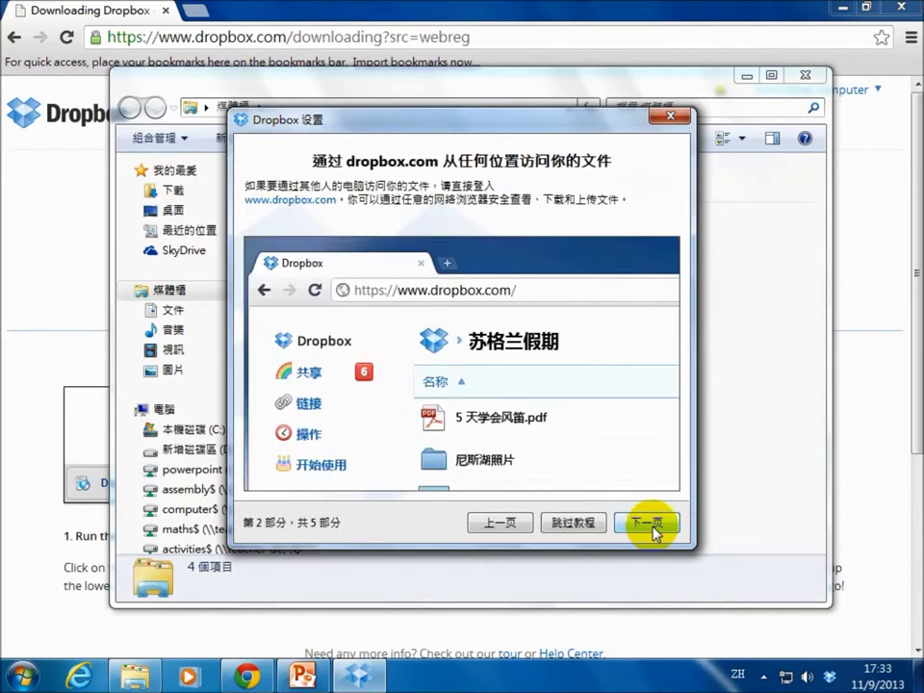
{"action": "left_click", "coordinate": [652, 528]}
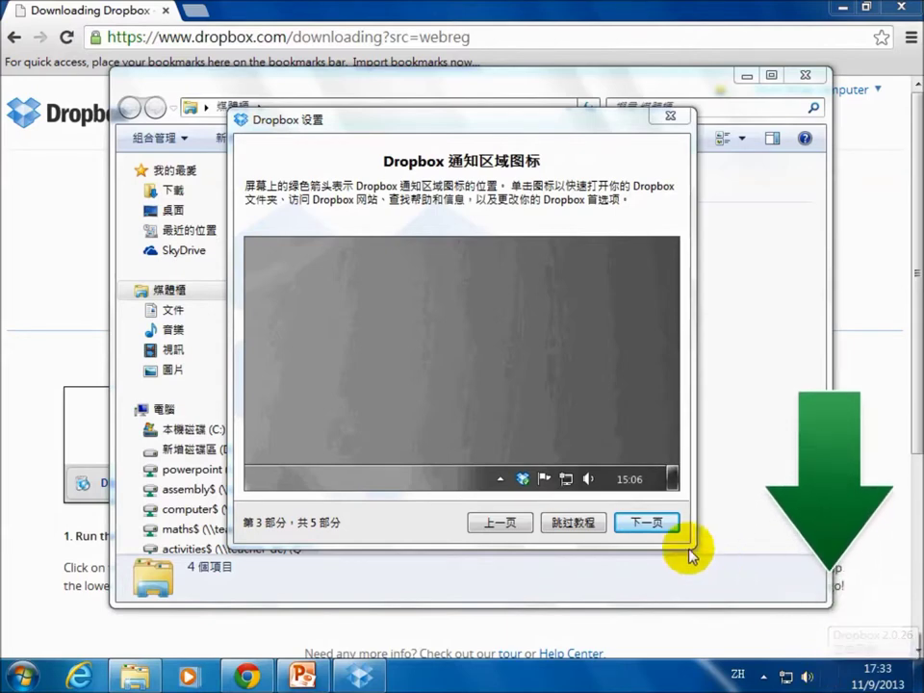
{"action": "left_click", "coordinate": [658, 526]}
{"action": "left_click", "coordinate": [659, 526]}
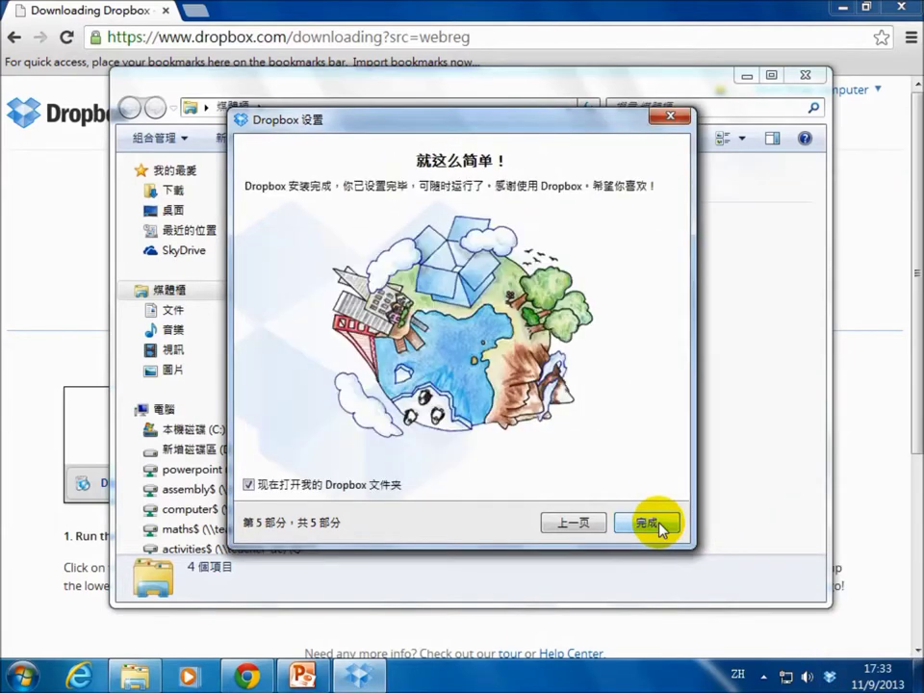
{"action": "left_click", "coordinate": [659, 526]}
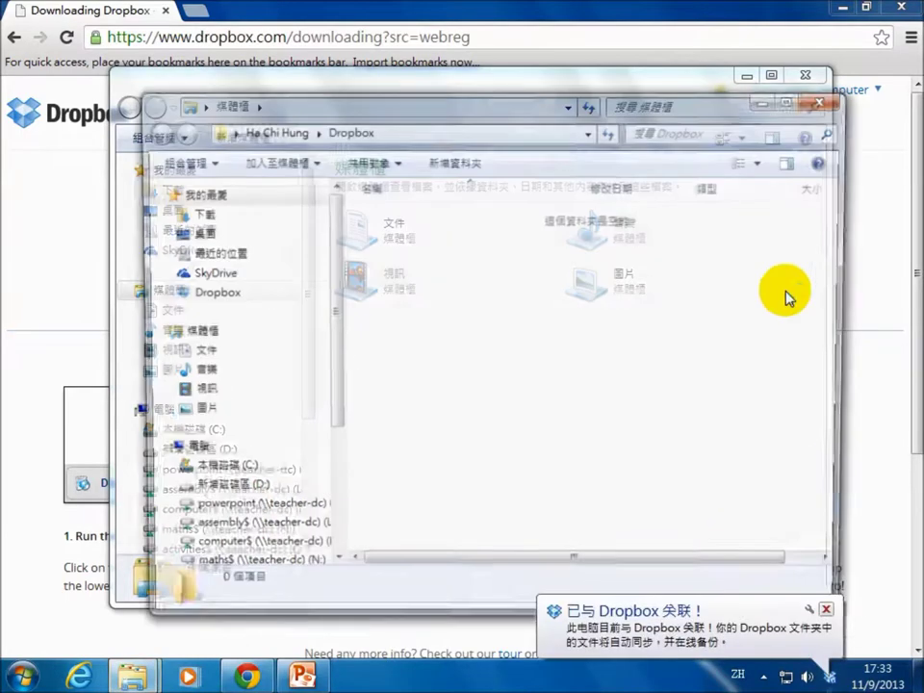
View the contents of the Dropbox folder through its favourites entry, repositioning the file window on the screen.
{"action": "left_click_drag", "start_coordinate": [655, 97], "coordinate": [617, 63]}
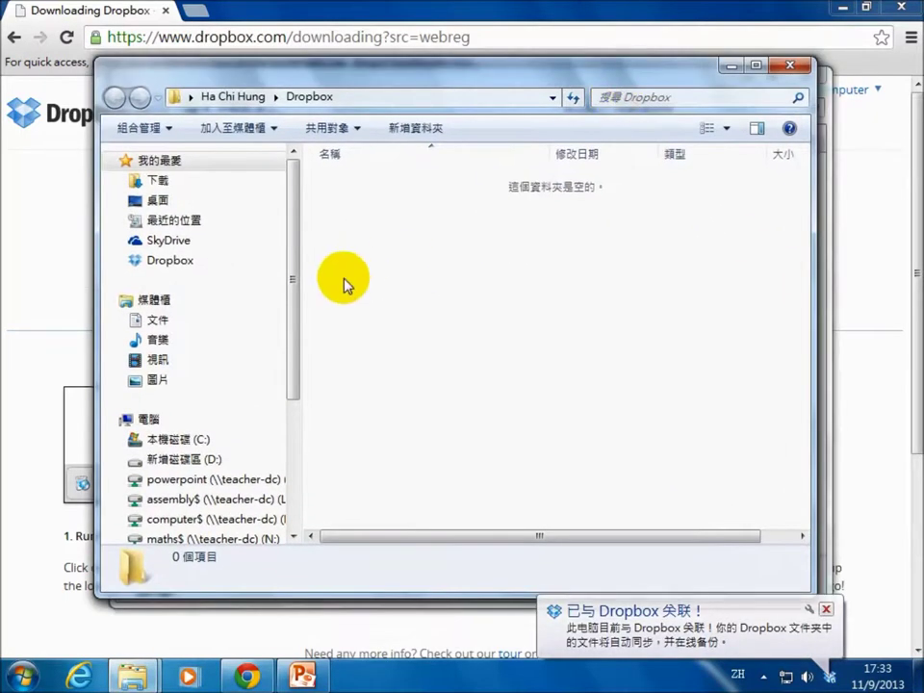
{"action": "left_click", "coordinate": [183, 262]}
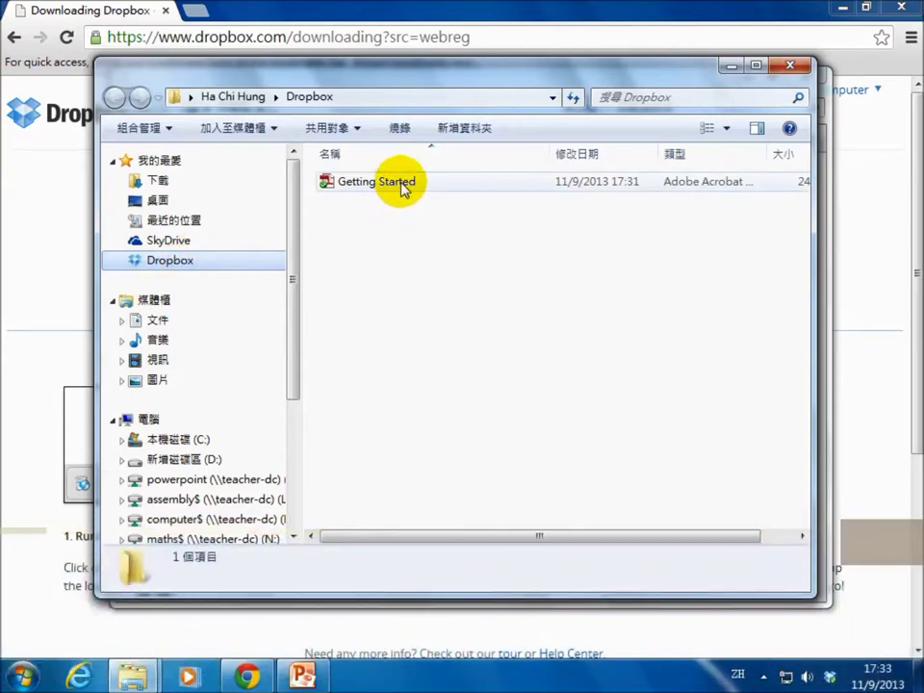
{"action": "left_click_drag", "start_coordinate": [471, 78], "coordinate": [416, 84]}
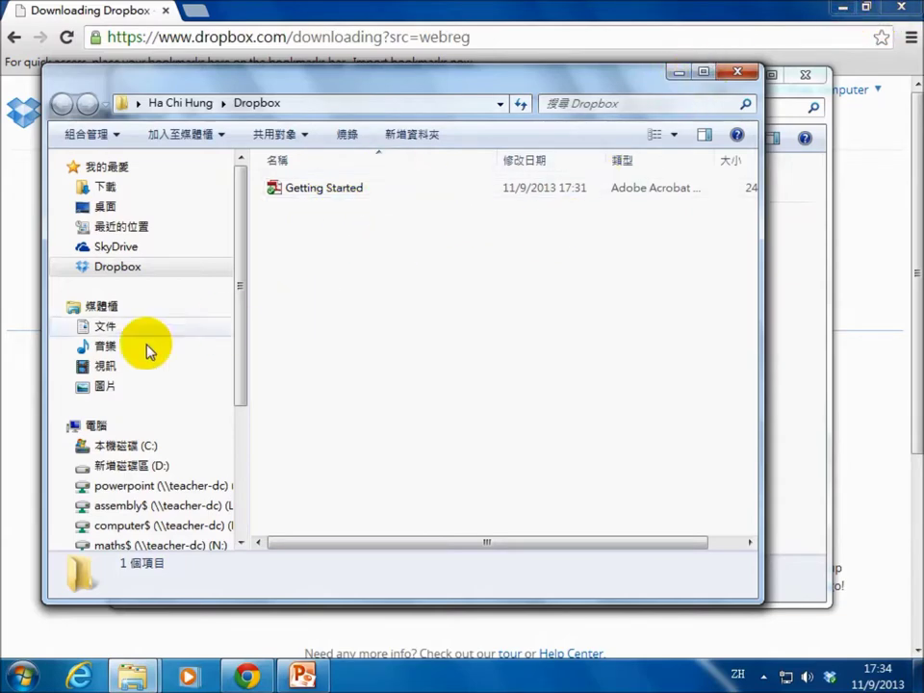
Copy the eclass1 video from the Videos library into the Dropbox folder and widen the file window.
{"action": "left_click", "coordinate": [108, 371]}
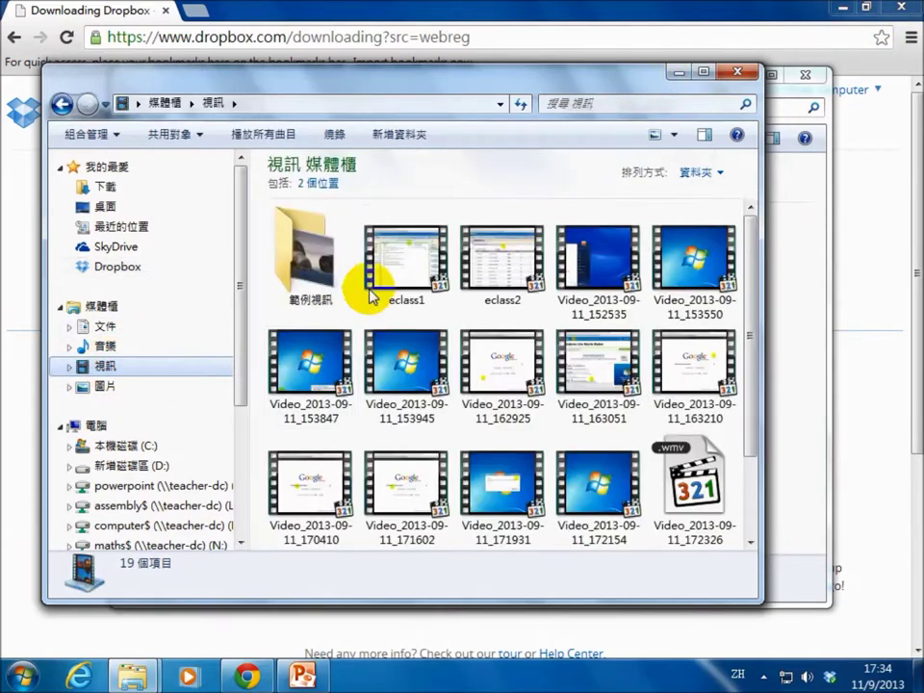
{"action": "left_click", "coordinate": [412, 259]}
{"action": "right_click", "coordinate": [414, 270]}
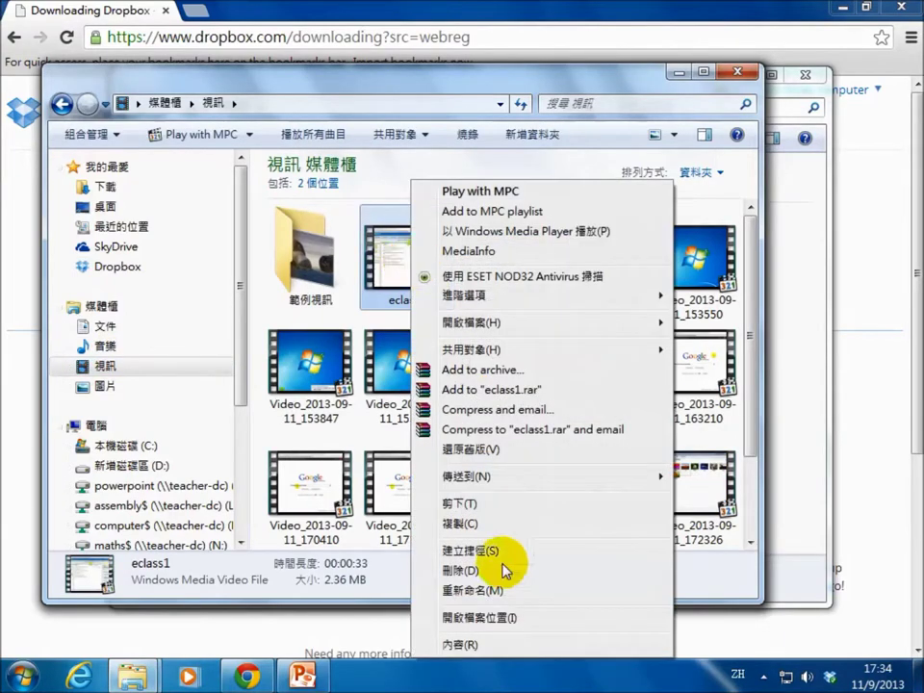
{"action": "left_click", "coordinate": [493, 530]}
{"action": "left_click", "coordinate": [140, 273]}
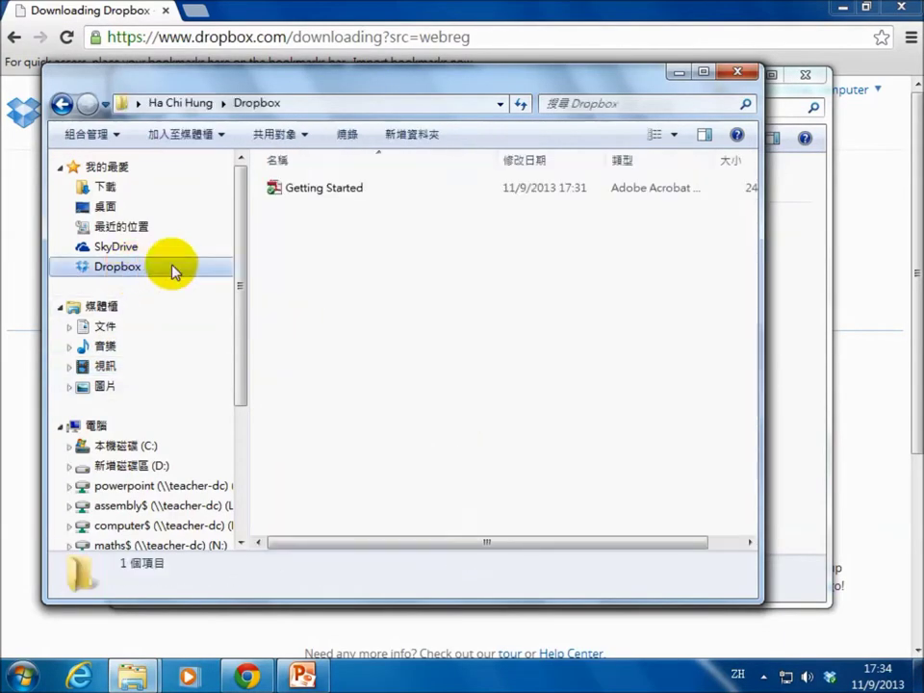
{"action": "right_click", "coordinate": [310, 228]}
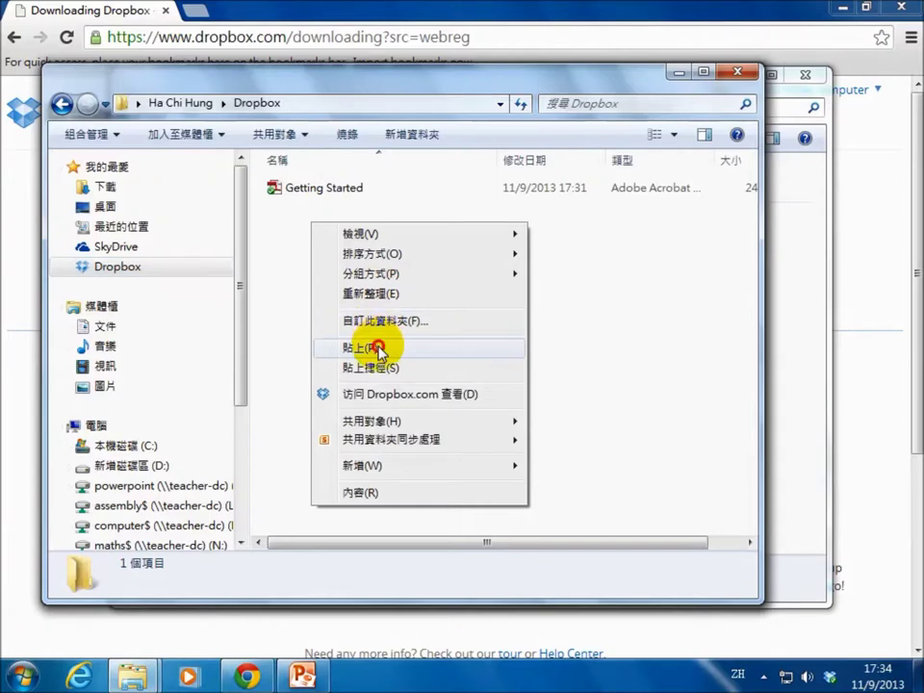
{"action": "left_click", "coordinate": [378, 351]}
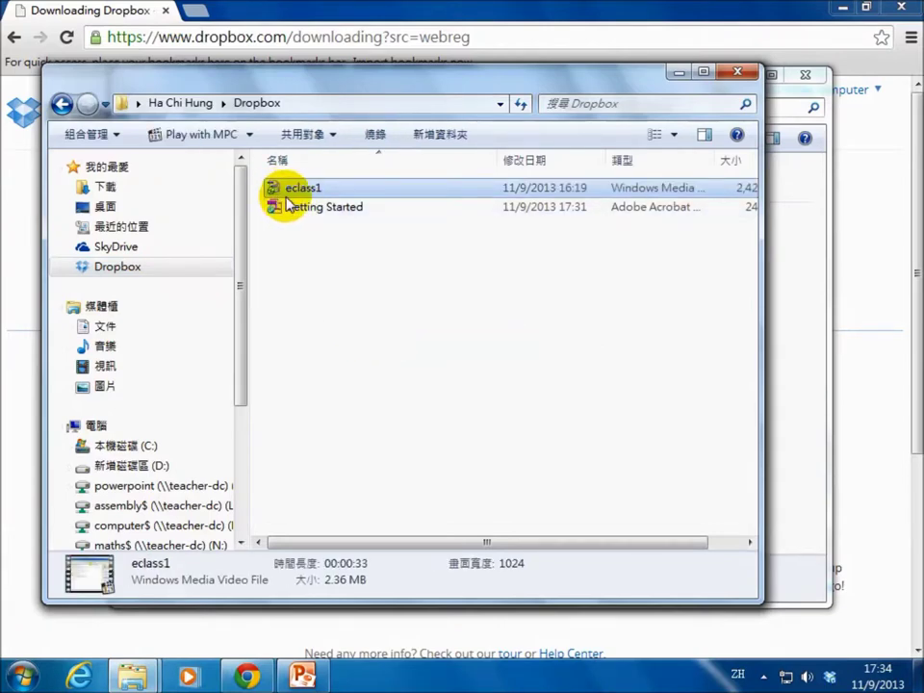
{"action": "left_click_drag", "start_coordinate": [763, 239], "coordinate": [867, 241]}
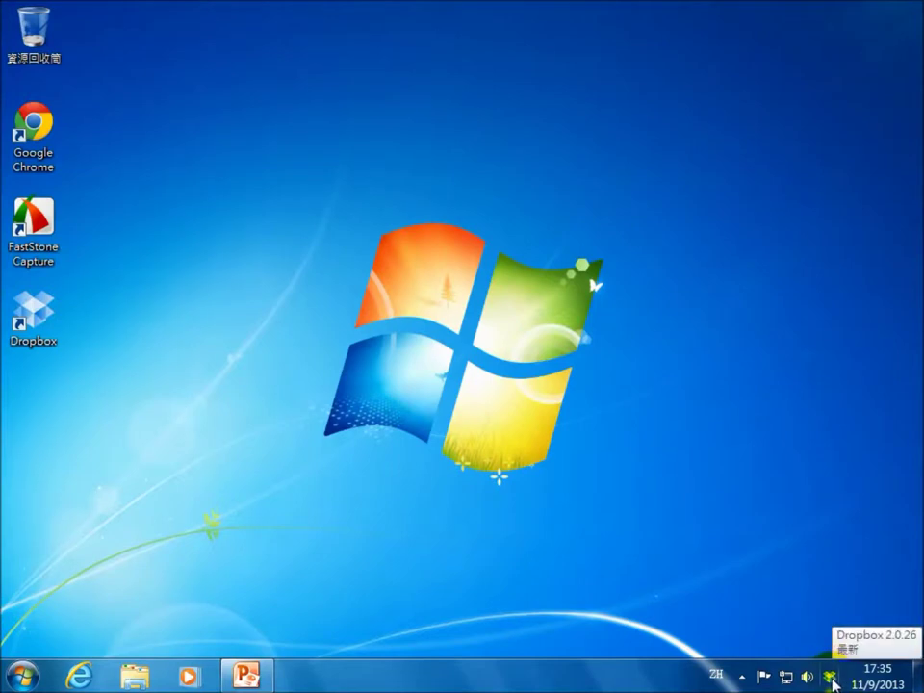
Change the language to English in the advanced Dropbox preferences and confirm the restart of Dropbox.
{"action": "left_click", "coordinate": [832, 679]}
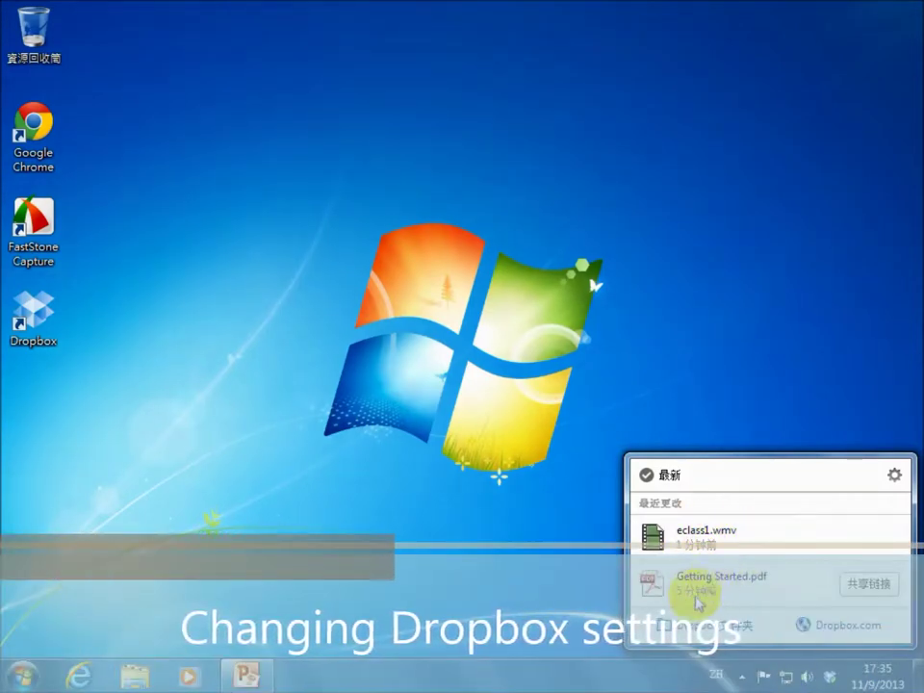
{"action": "left_click", "coordinate": [895, 476]}
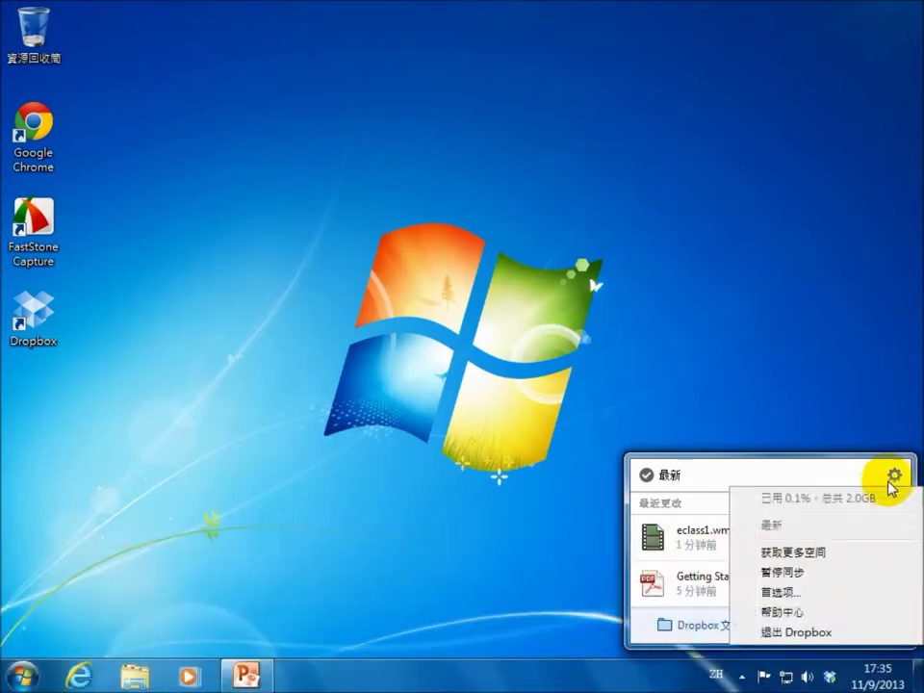
{"action": "left_click", "coordinate": [797, 594]}
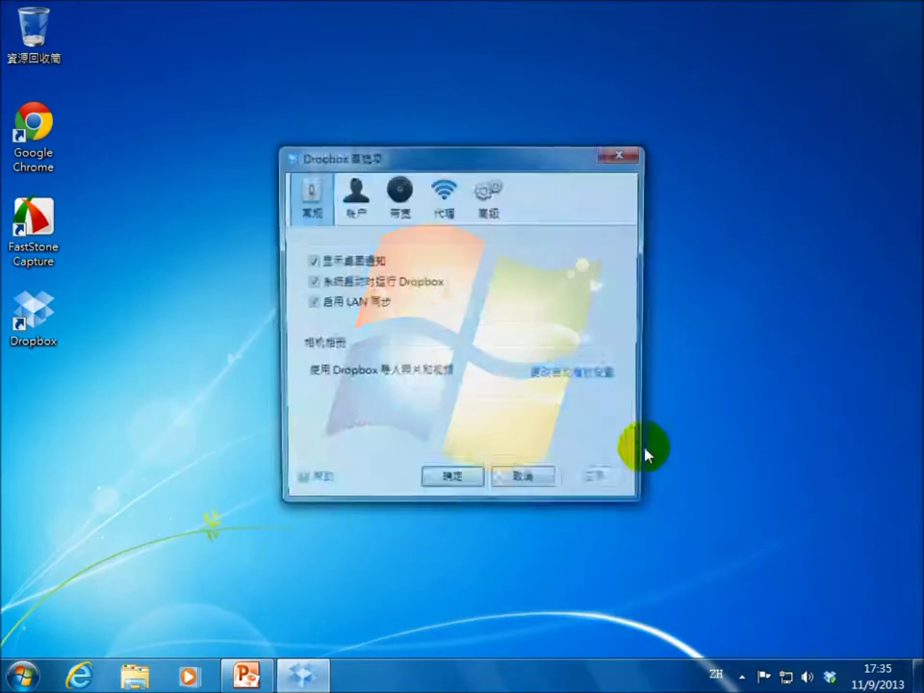
{"action": "left_click", "coordinate": [352, 212]}
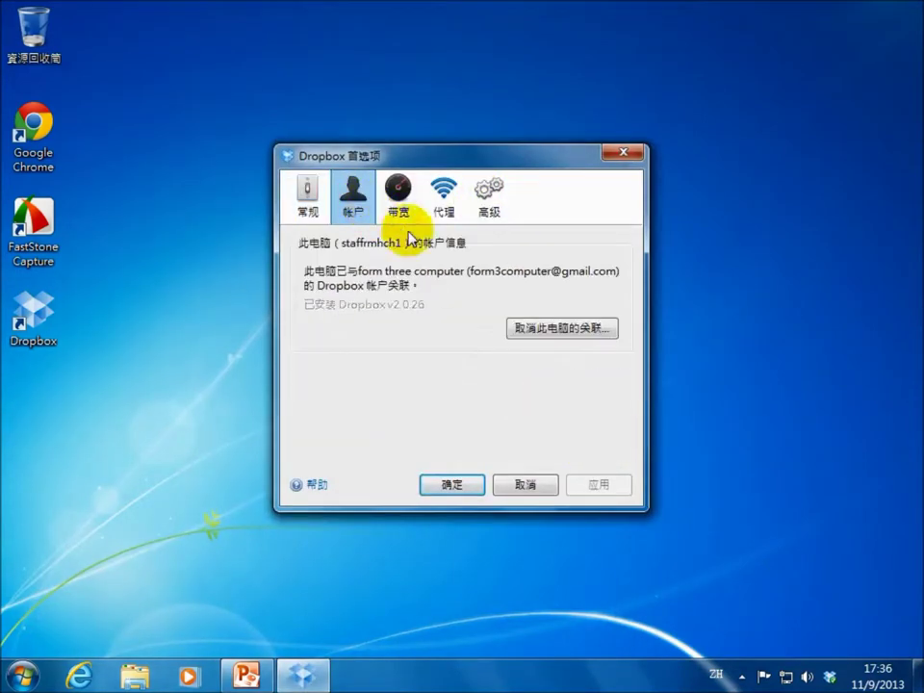
{"action": "left_click", "coordinate": [493, 197]}
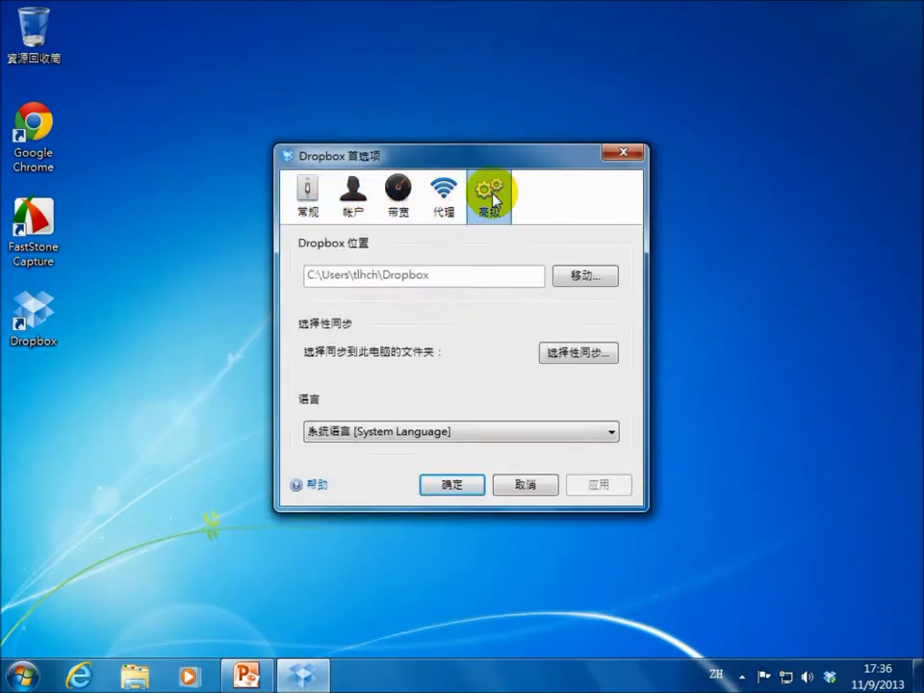
{"action": "left_click", "coordinate": [481, 433]}
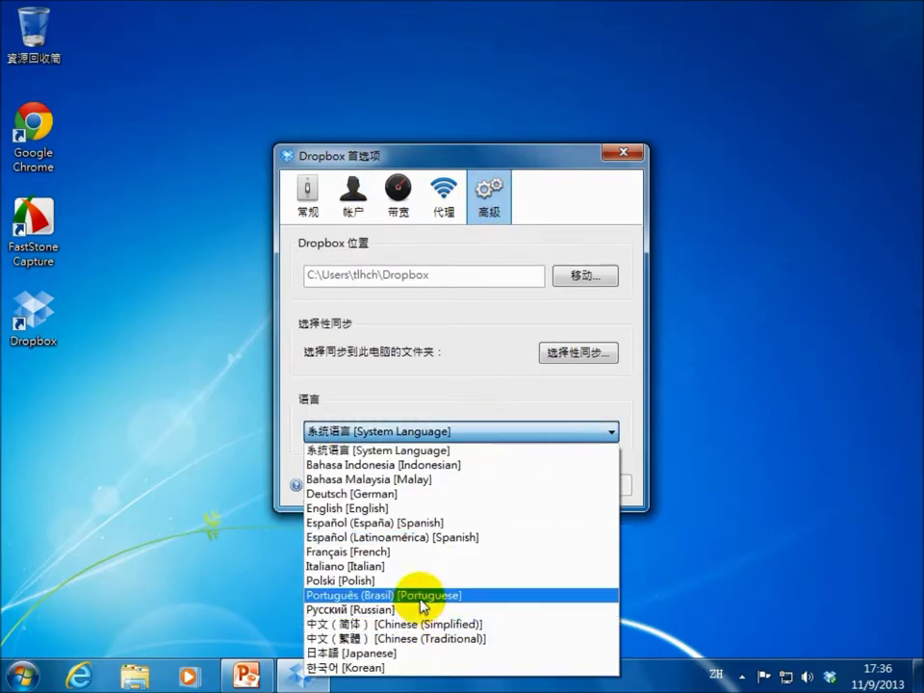
{"action": "left_click", "coordinate": [398, 508]}
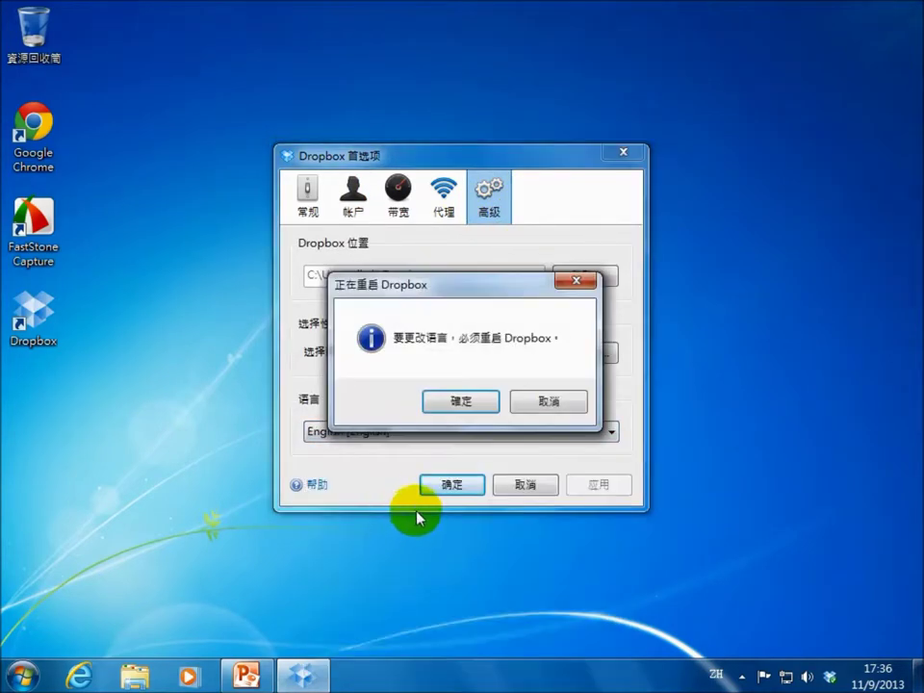
{"action": "left_click", "coordinate": [460, 402]}
{"action": "left_click", "coordinate": [467, 481]}
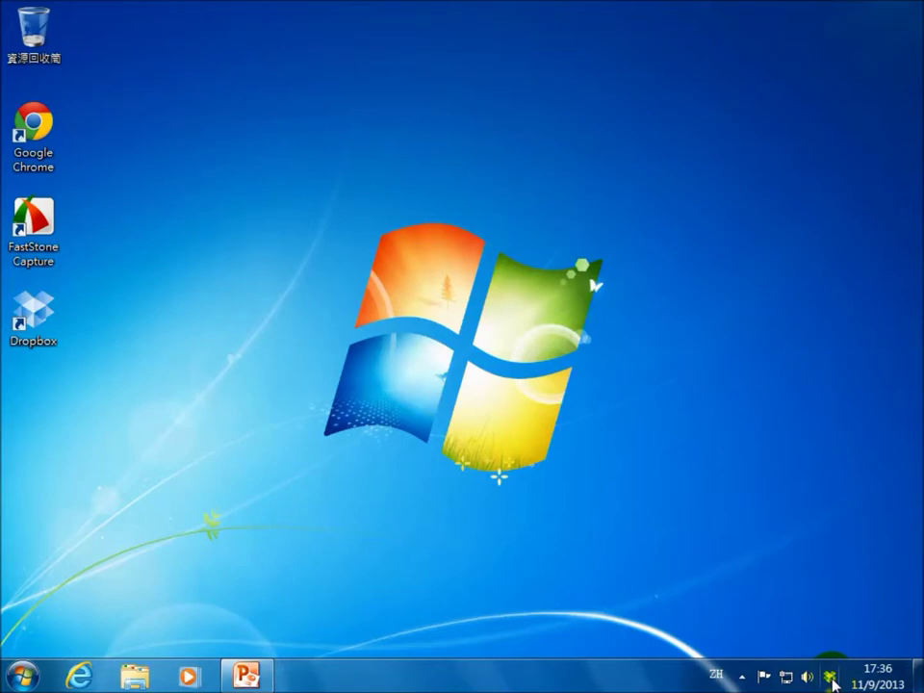
Reopen the Dropbox preferences and view the account information for this computer.
{"action": "left_click", "coordinate": [831, 678]}
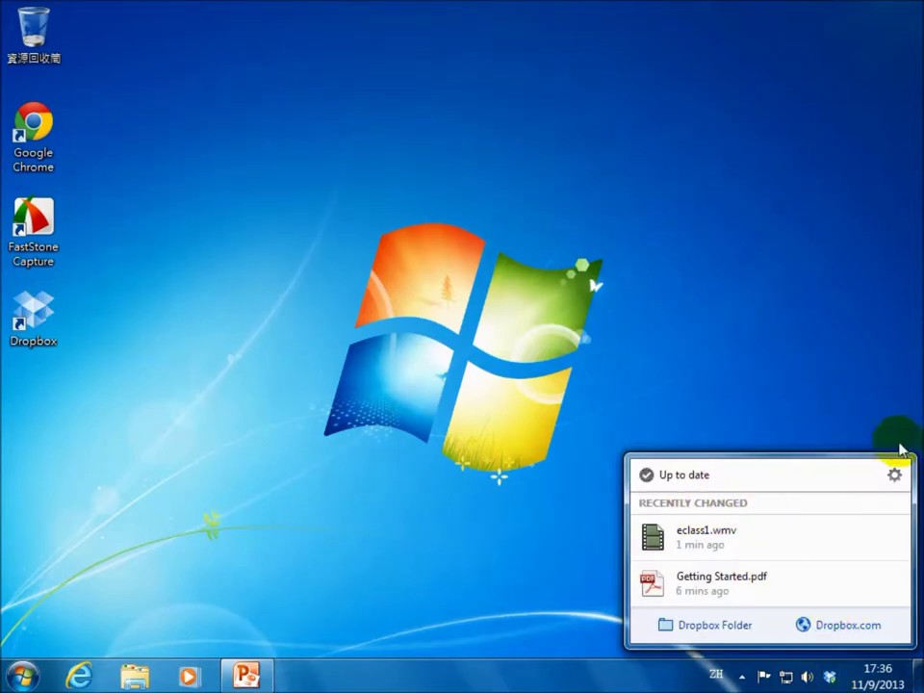
{"action": "left_click", "coordinate": [894, 476]}
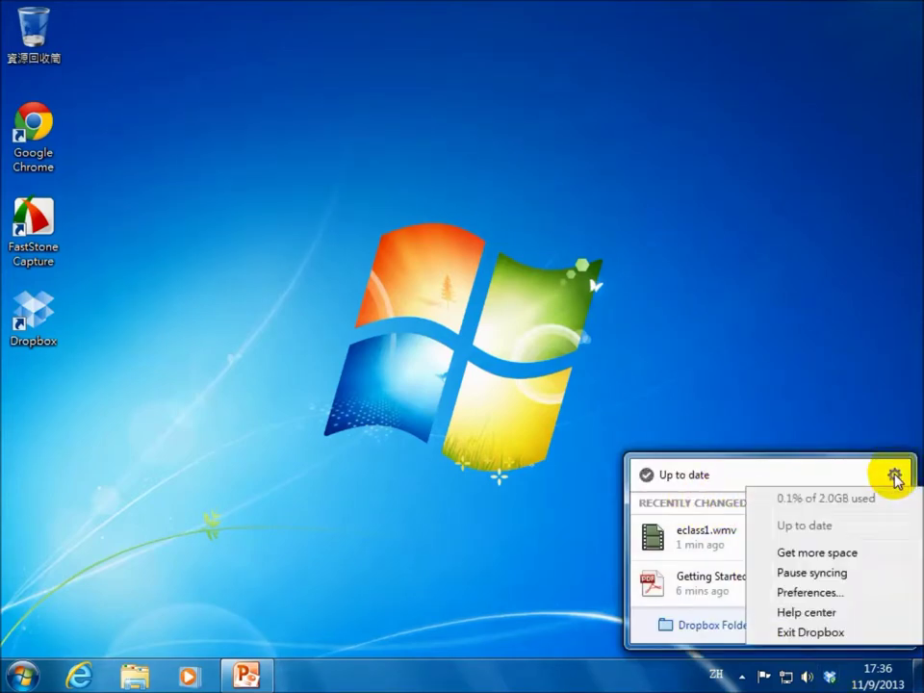
{"action": "left_click", "coordinate": [830, 589]}
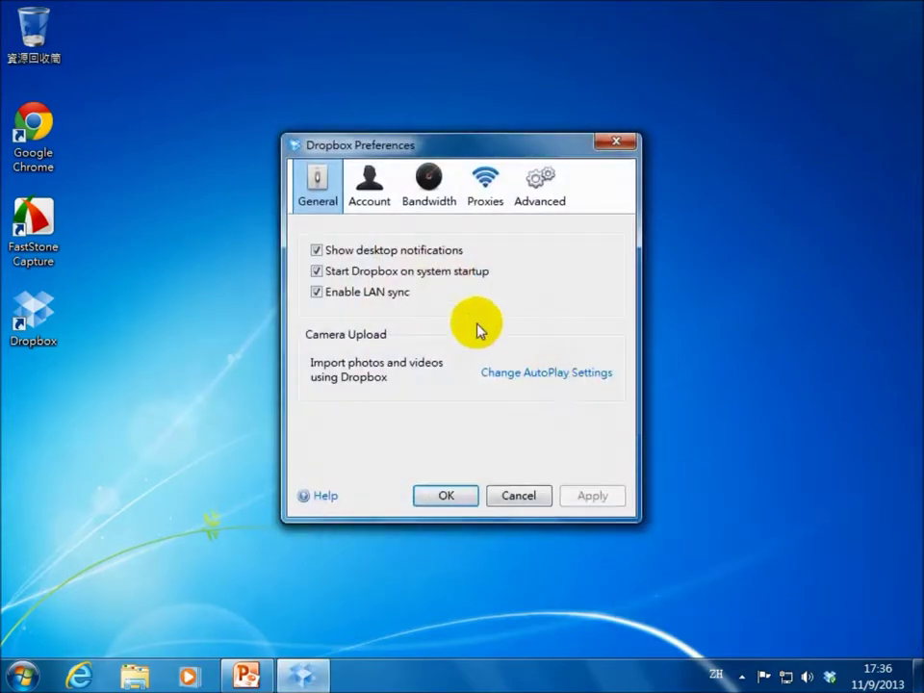
{"action": "left_click", "coordinate": [376, 199]}
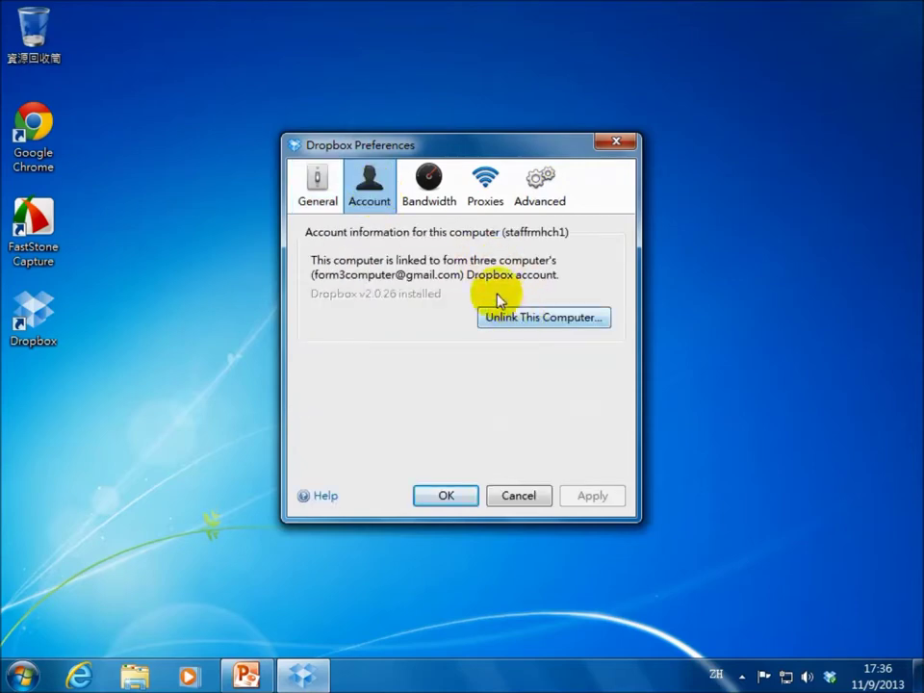